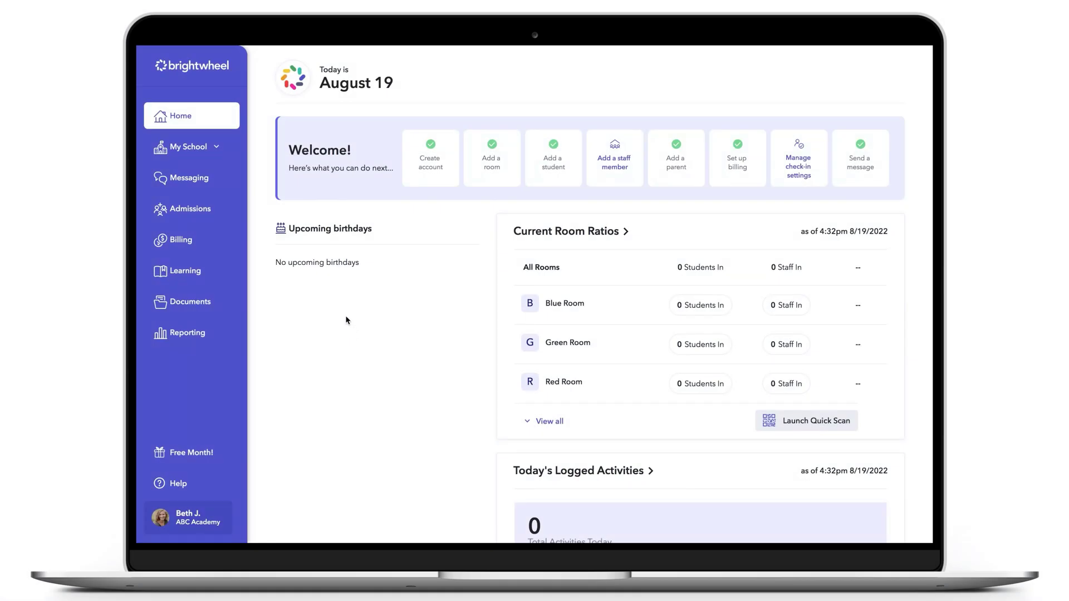
# Step: Go to My School > Staff in the sidebar to view the existing staff member
pyautogui.click(203, 149)
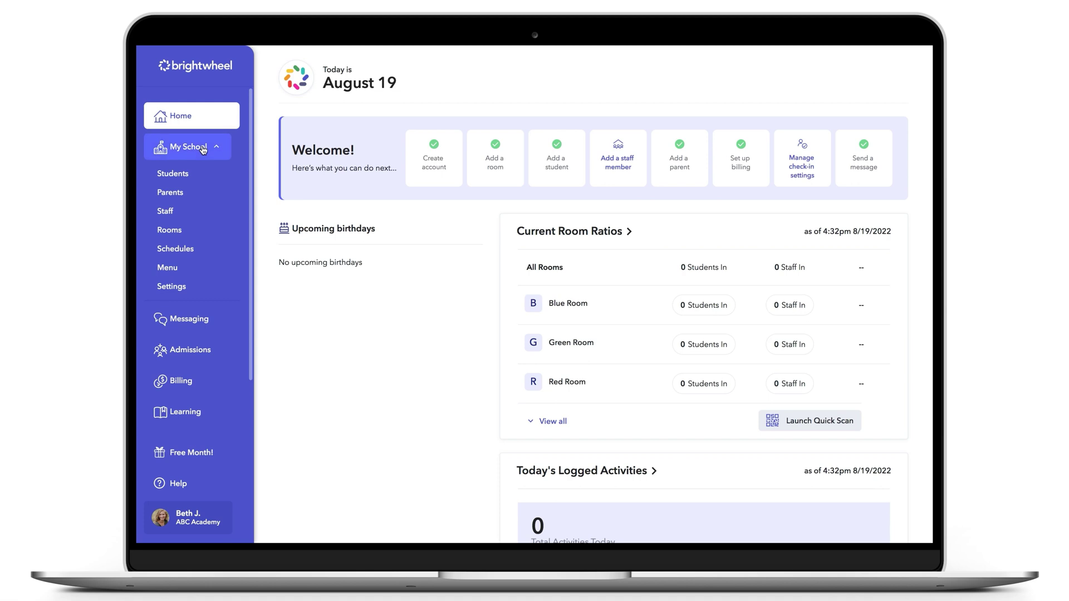
pyautogui.click(201, 214)
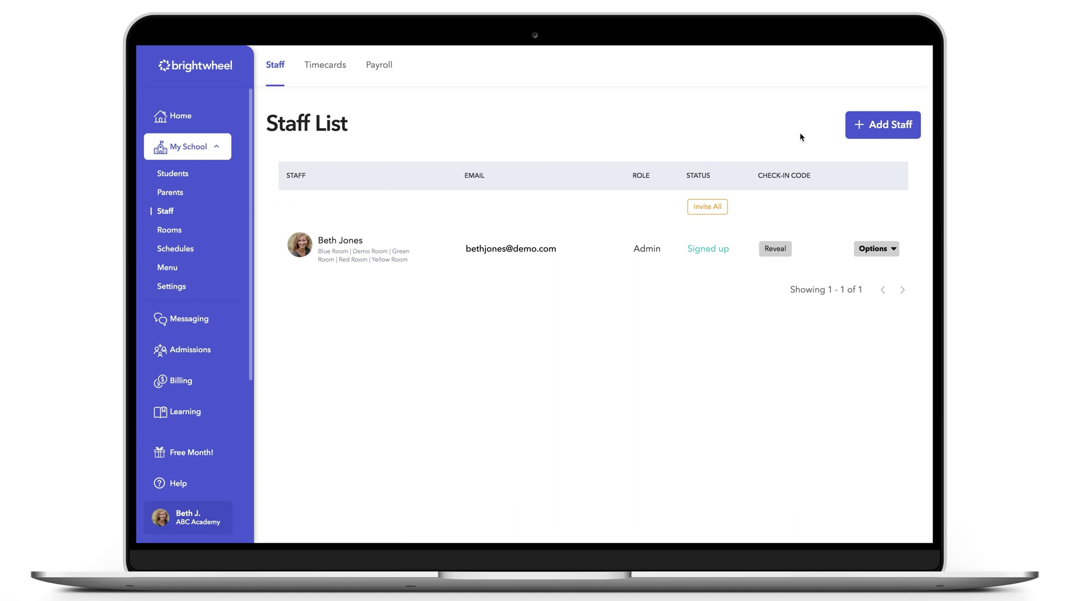
pyautogui.click(870, 136)
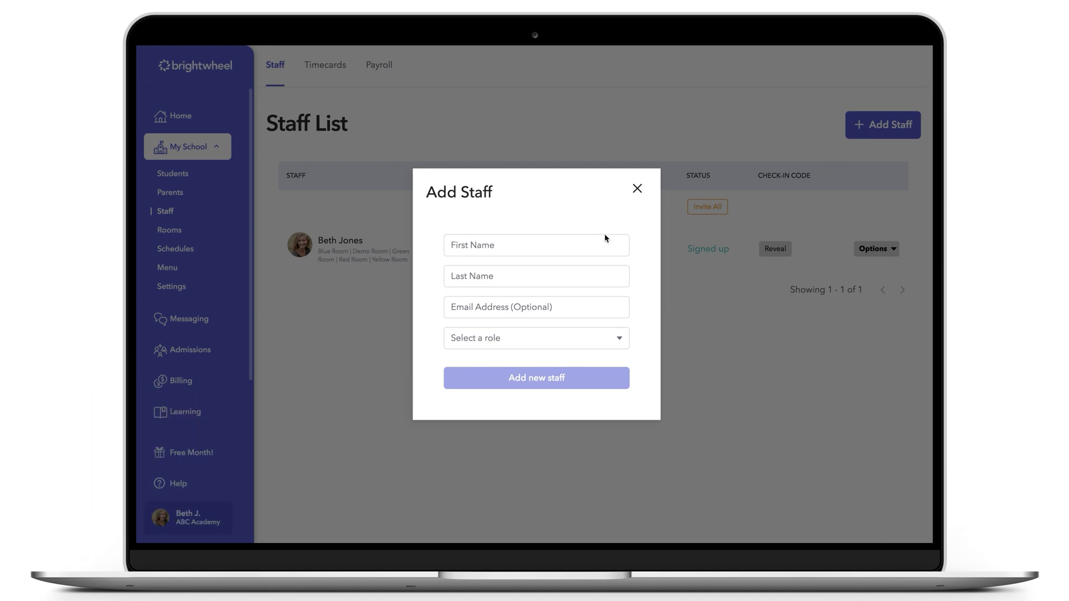
pyautogui.click(588, 243)
pyautogui.press('Tab')
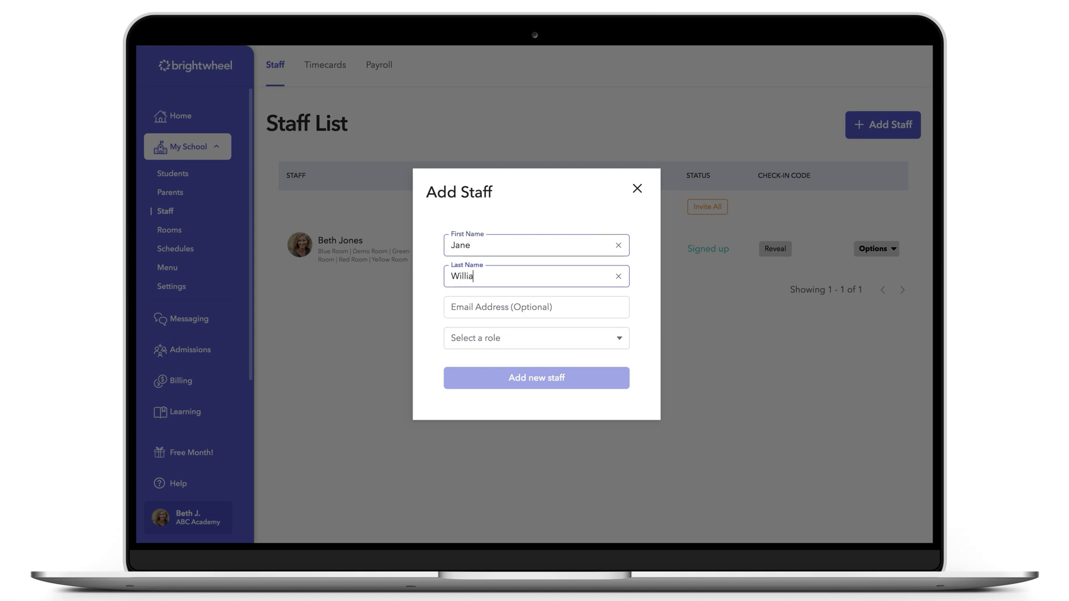
pyautogui.click(546, 303)
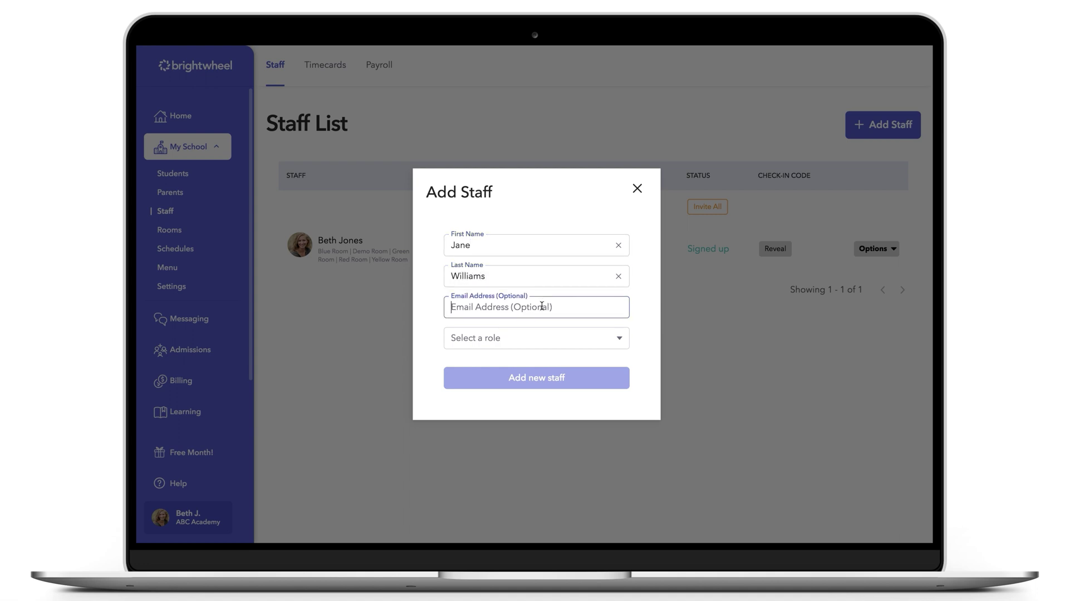
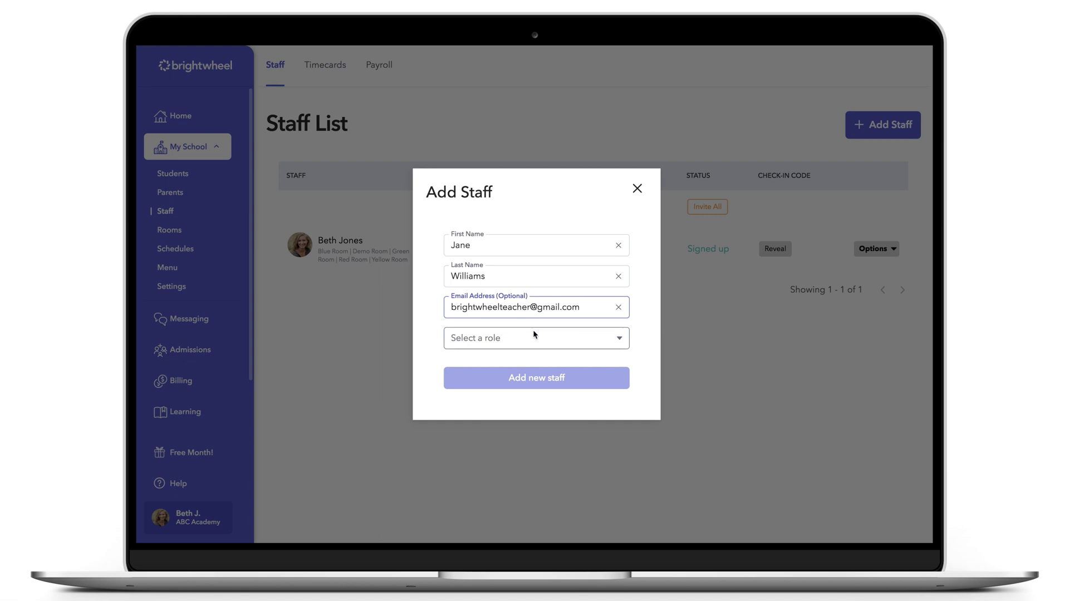
pyautogui.click(534, 339)
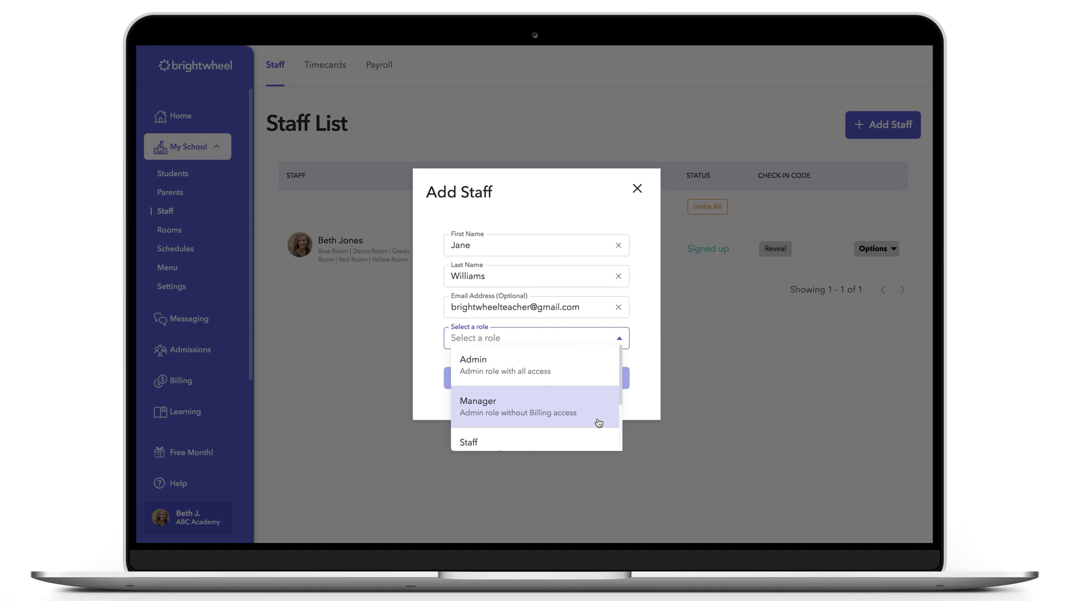
pyautogui.scroll(-2, 598, 423)
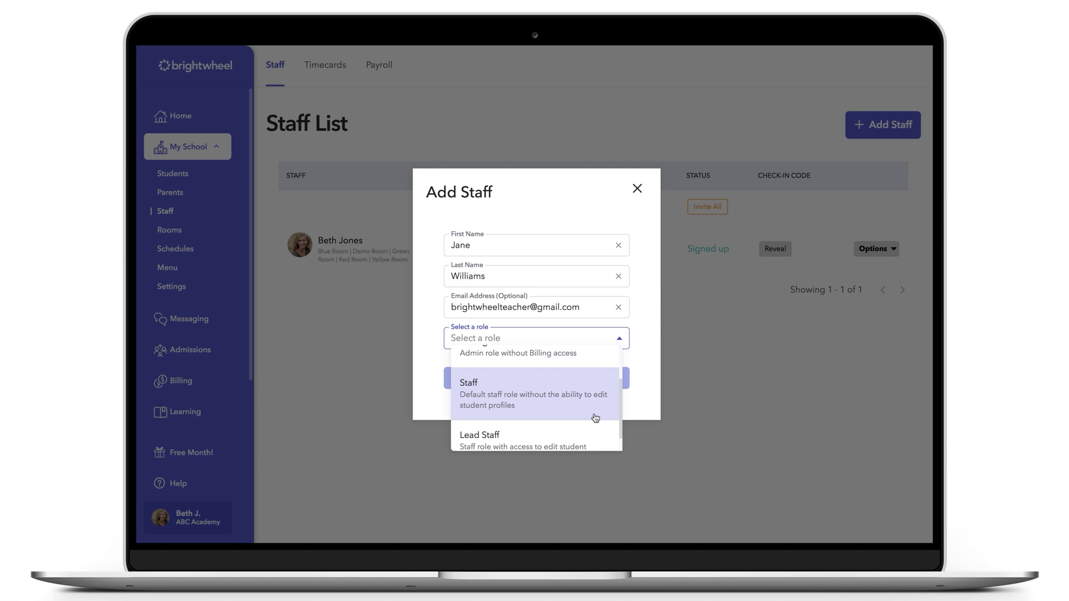
pyautogui.scroll(-1, 596, 419)
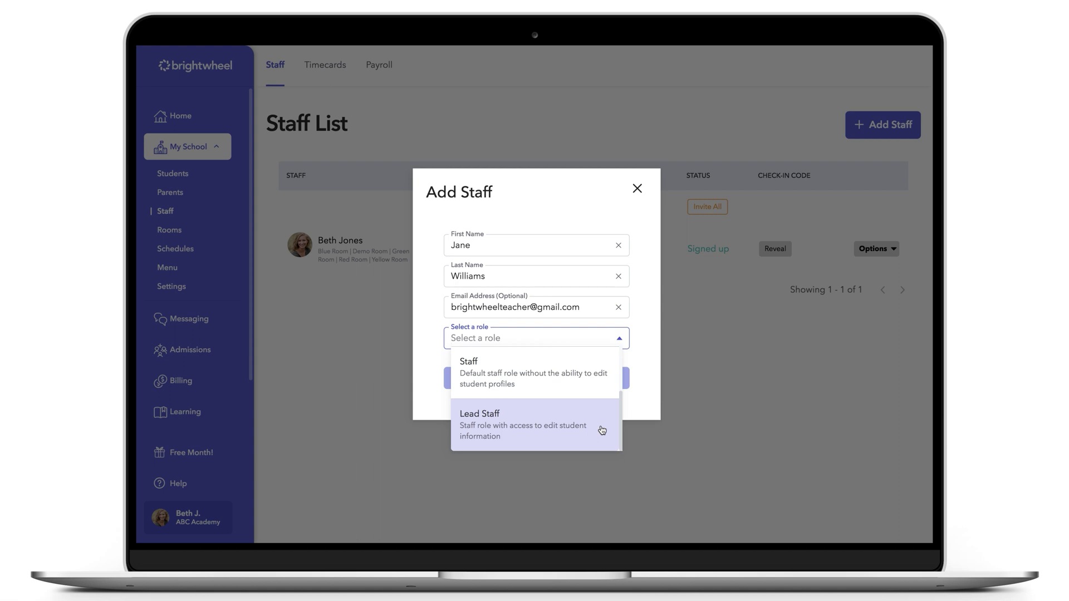
pyautogui.scroll(1, 593, 413)
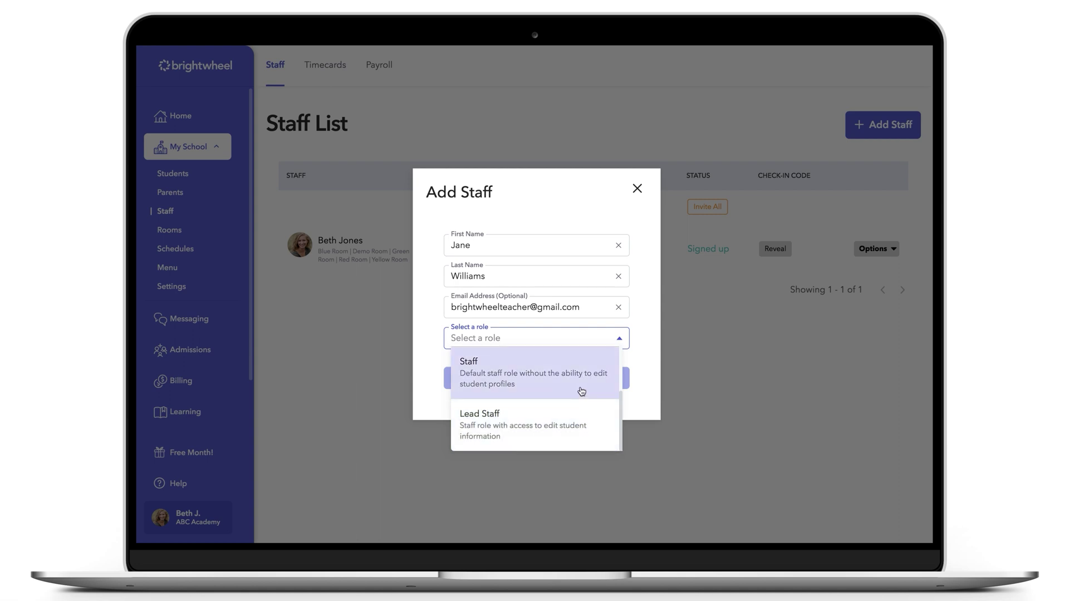
pyautogui.click(581, 391)
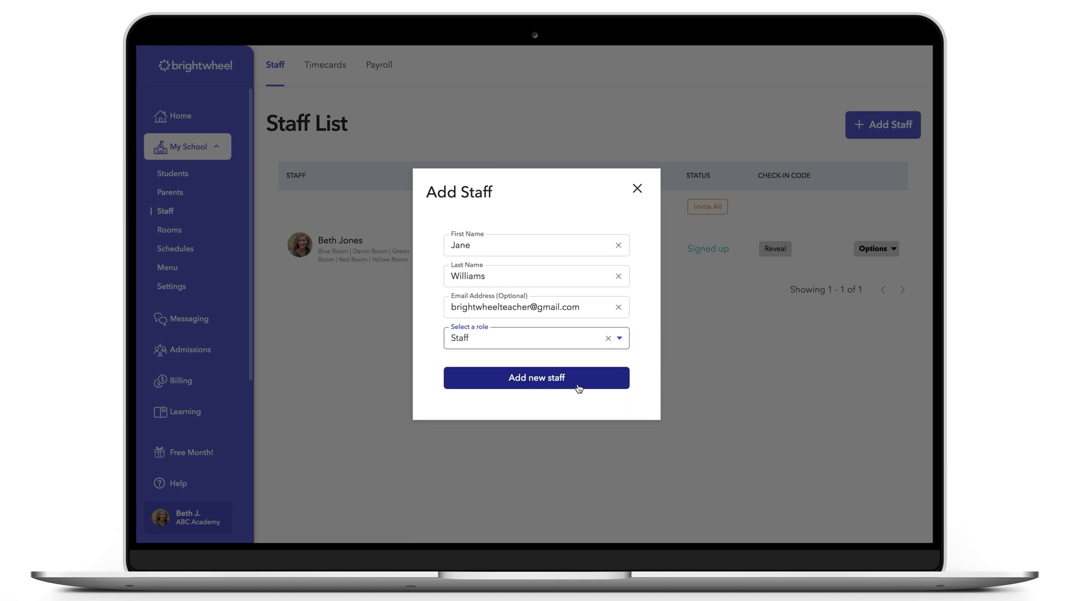
pyautogui.click(575, 384)
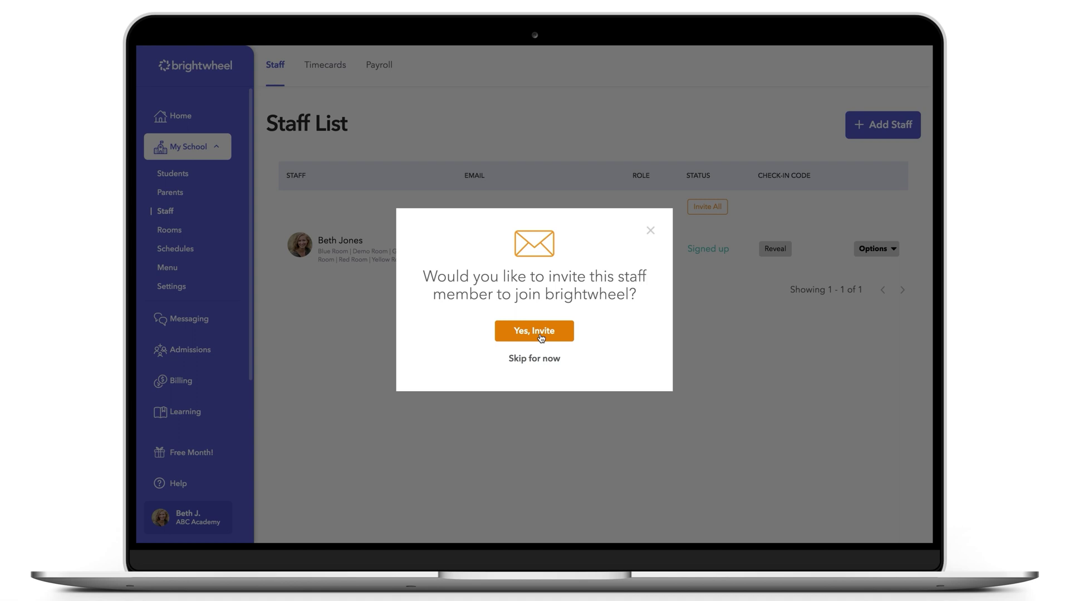
pyautogui.click(541, 338)
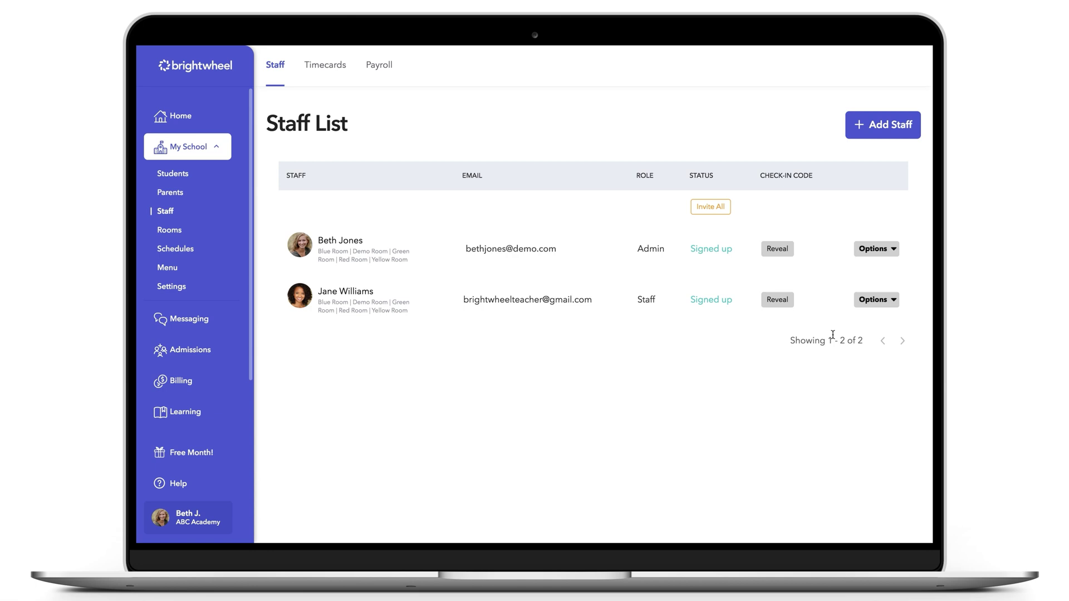
pyautogui.click(884, 305)
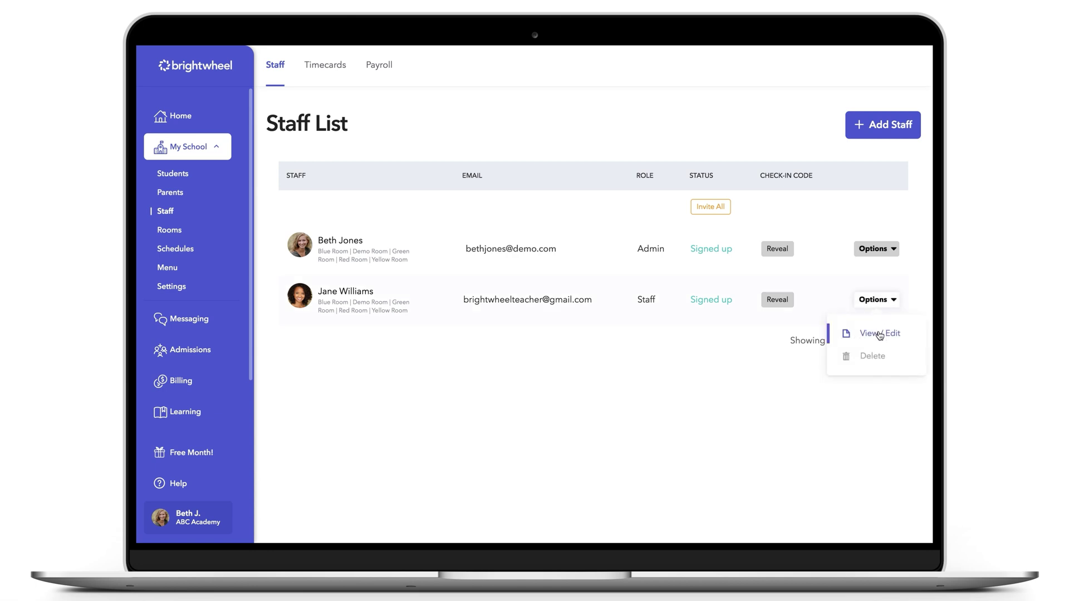
pyautogui.click(878, 334)
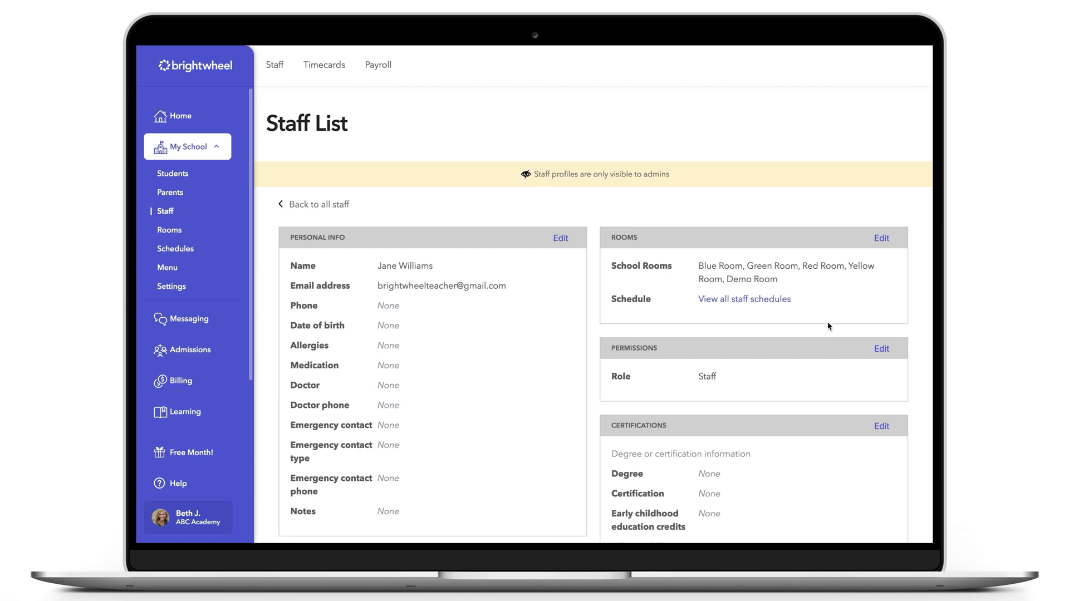
pyautogui.click(882, 239)
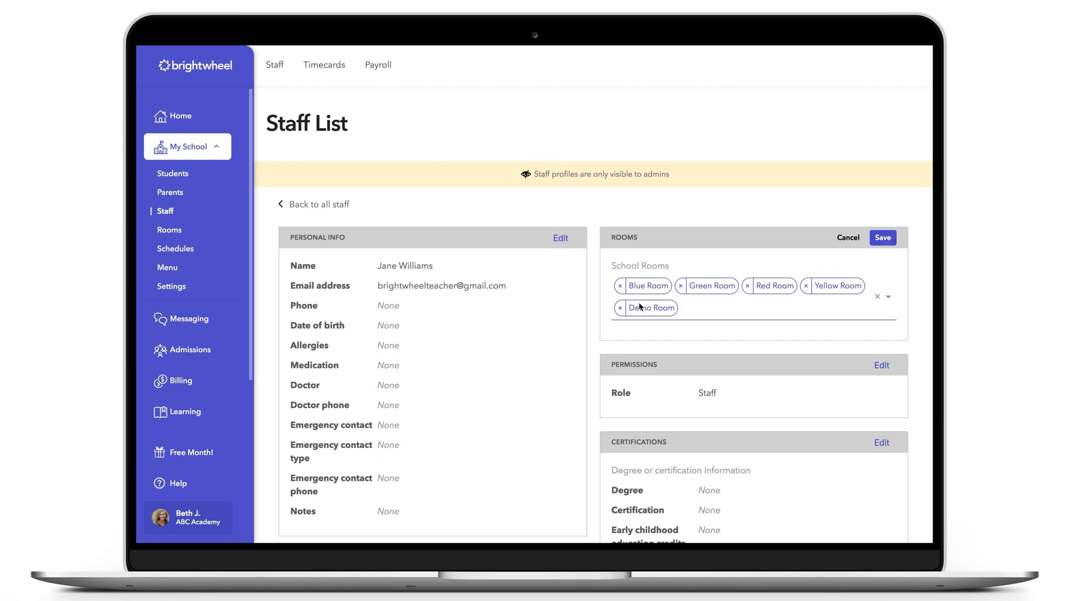
pyautogui.click(621, 307)
pyautogui.click(806, 286)
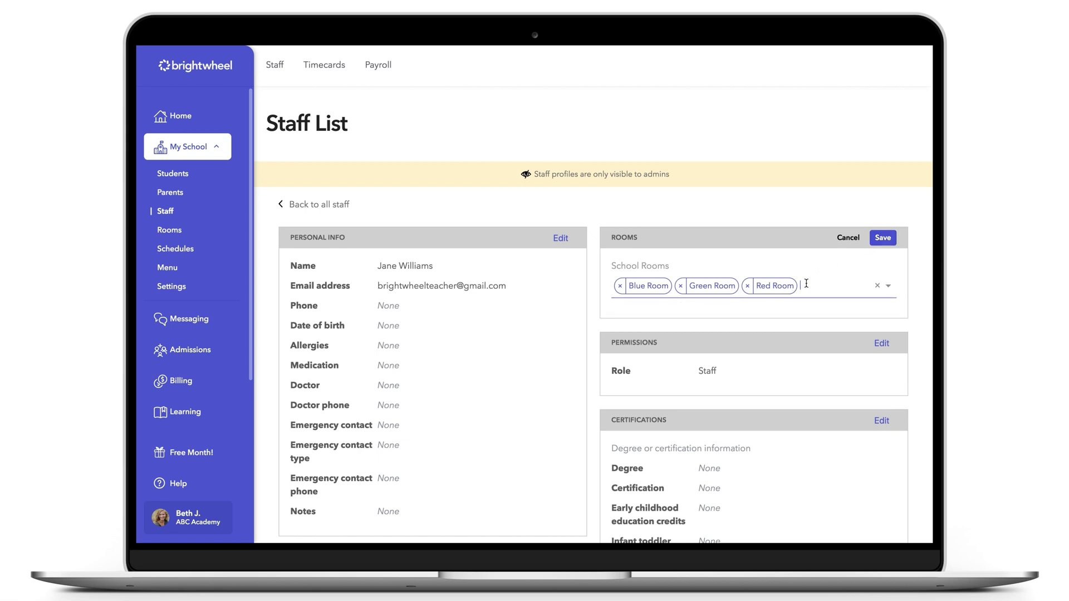
pyautogui.click(806, 284)
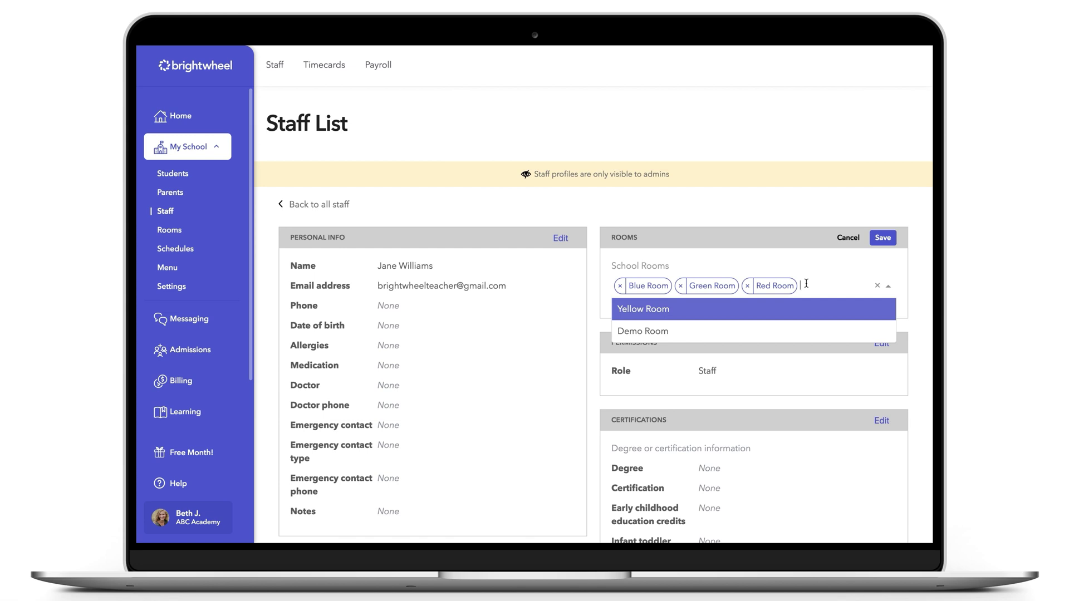
pyautogui.click(808, 309)
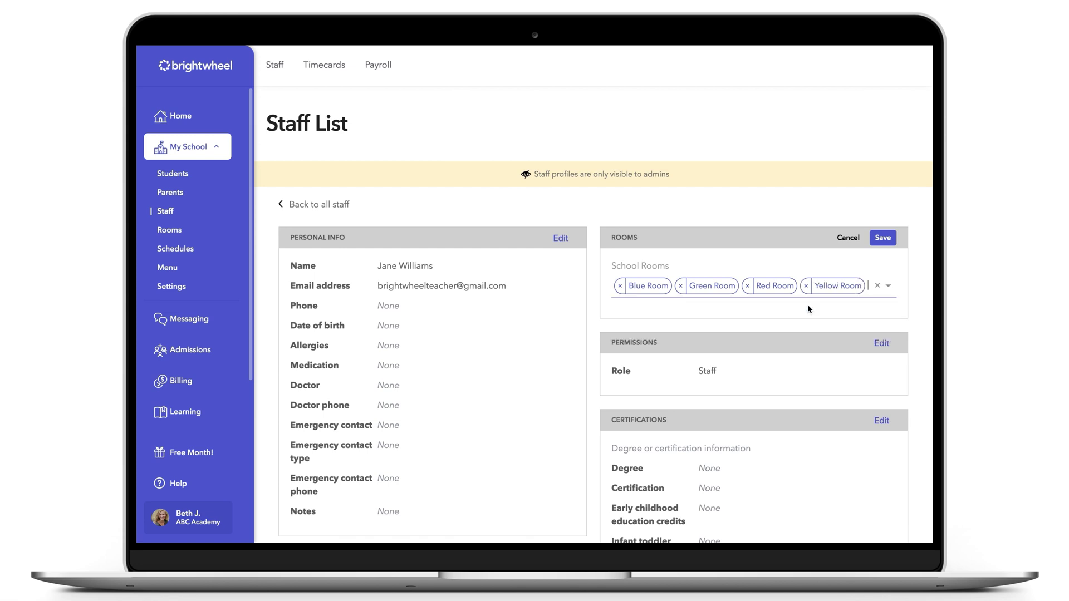
pyautogui.click(884, 237)
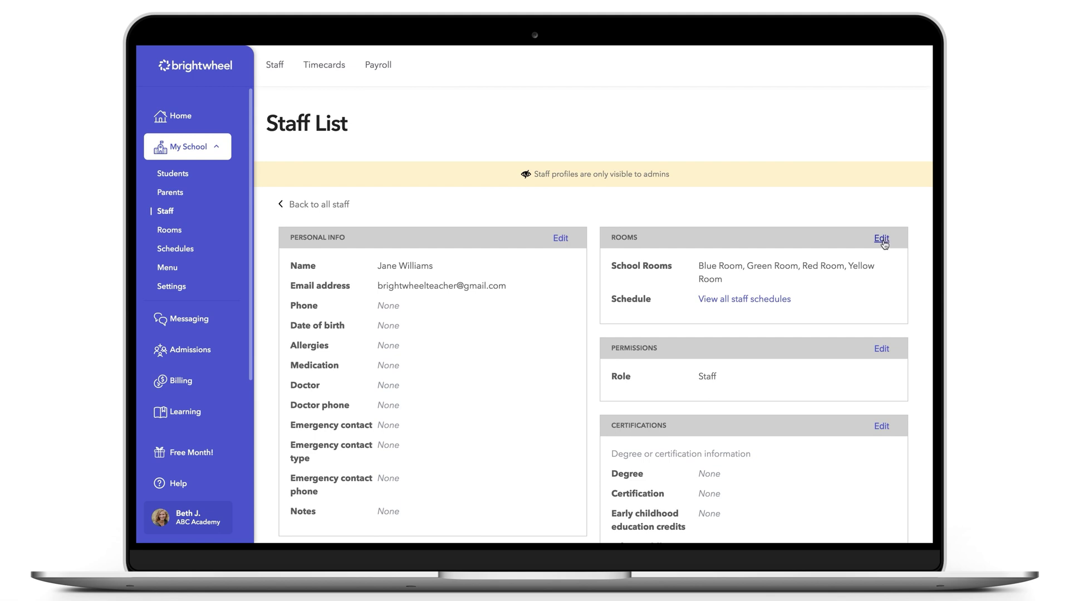
pyautogui.click(882, 350)
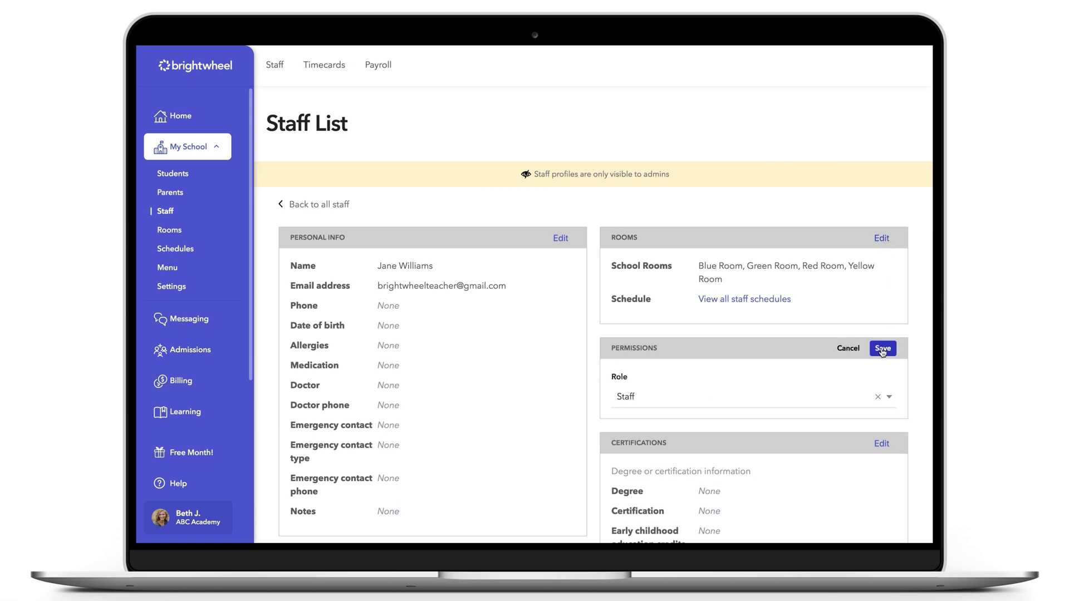
pyautogui.click(852, 401)
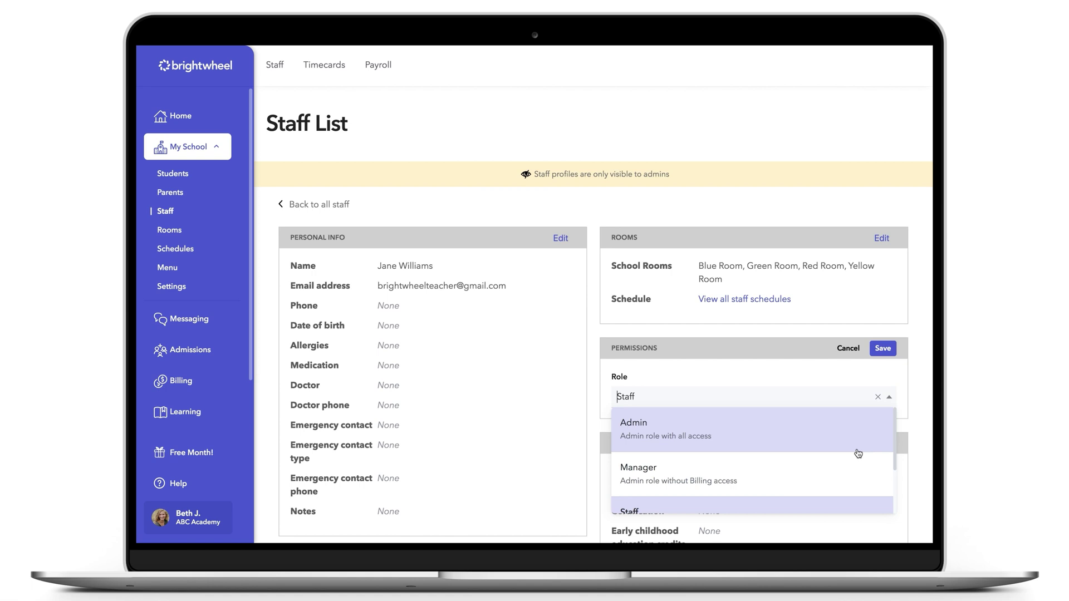
pyautogui.scroll(-1, 858, 456)
pyautogui.scroll(-2, 858, 467)
pyautogui.click(852, 497)
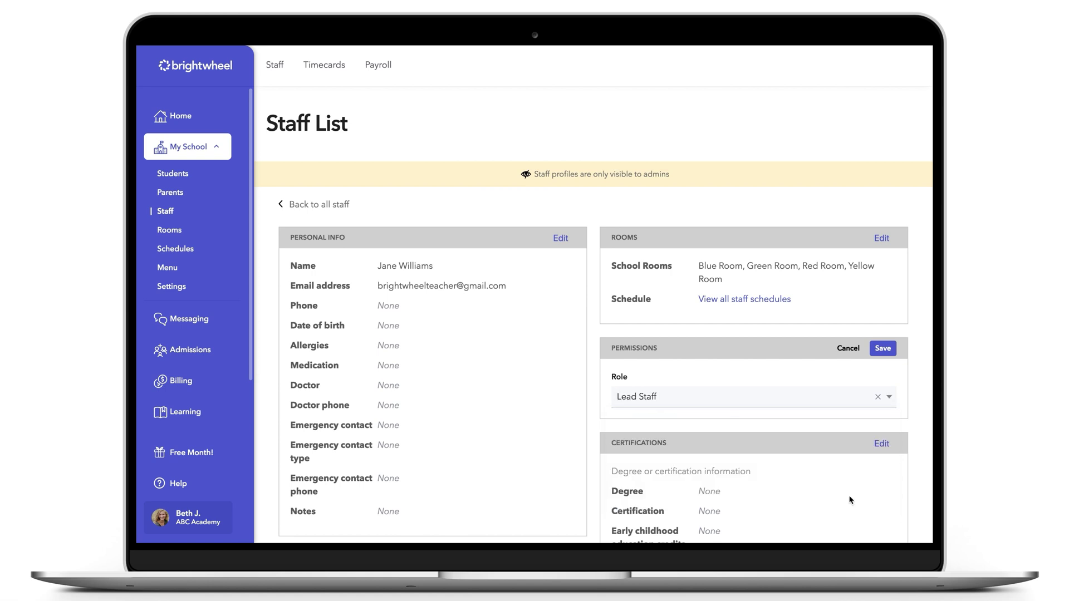
pyautogui.click(882, 349)
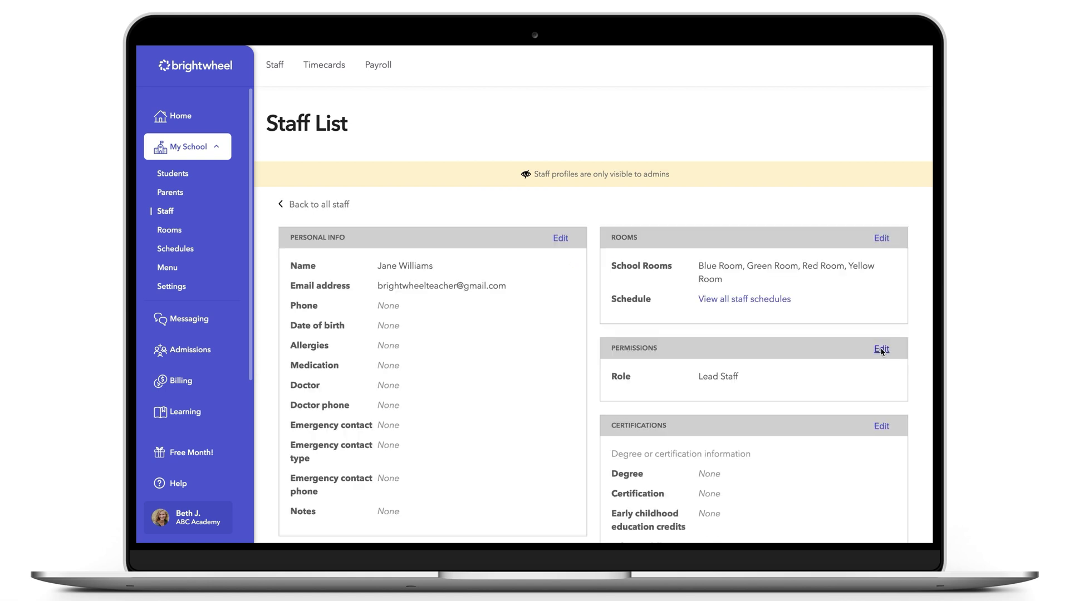
pyautogui.click(337, 206)
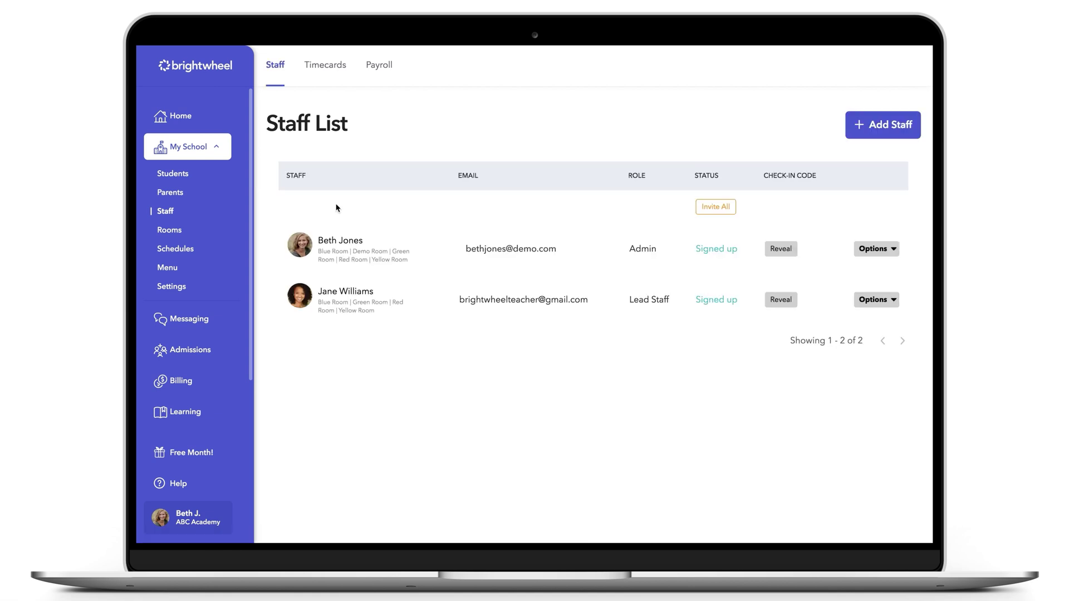
pyautogui.click(891, 134)
pyautogui.click(554, 243)
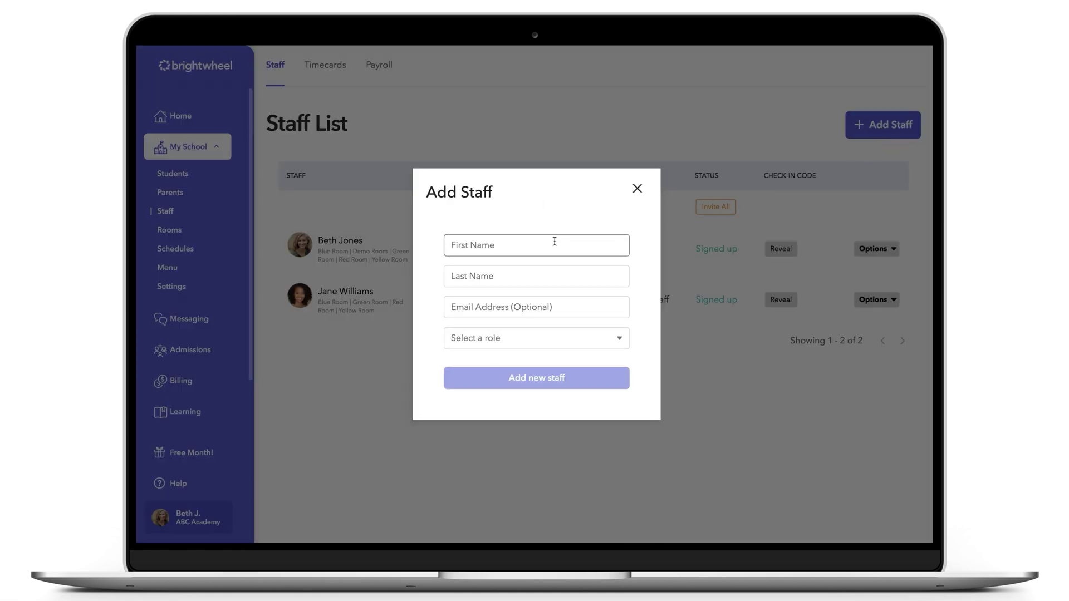
pyautogui.click(521, 276)
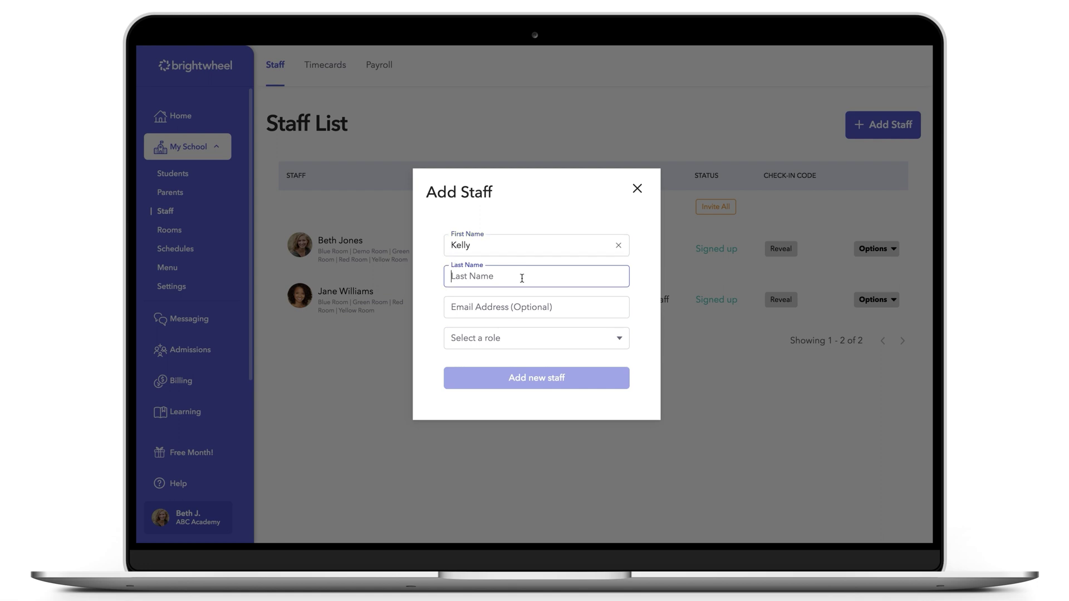
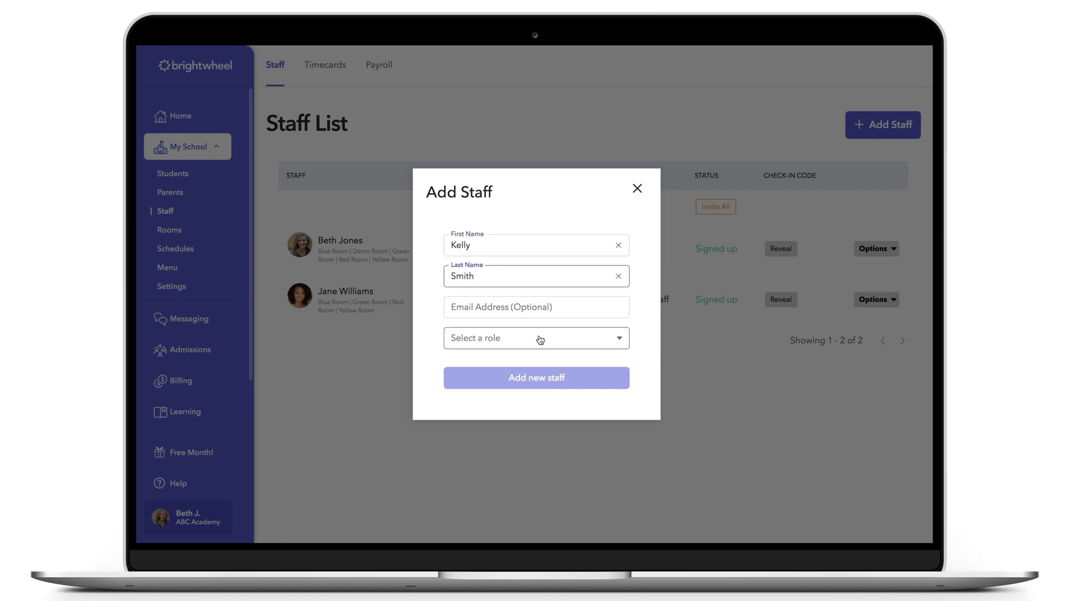
pyautogui.click(541, 340)
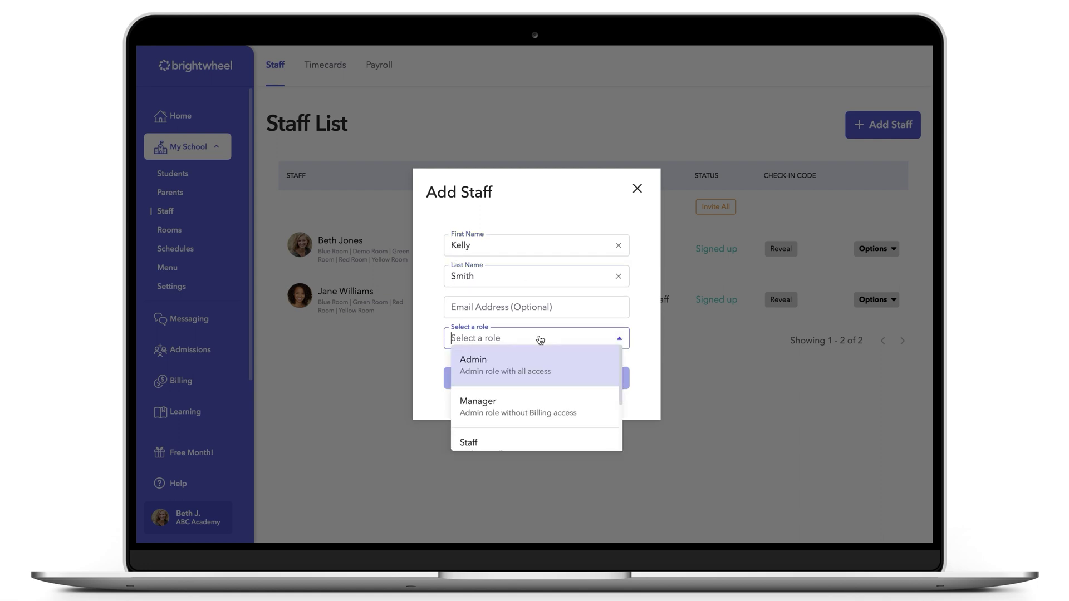
pyautogui.click(549, 439)
pyautogui.click(534, 387)
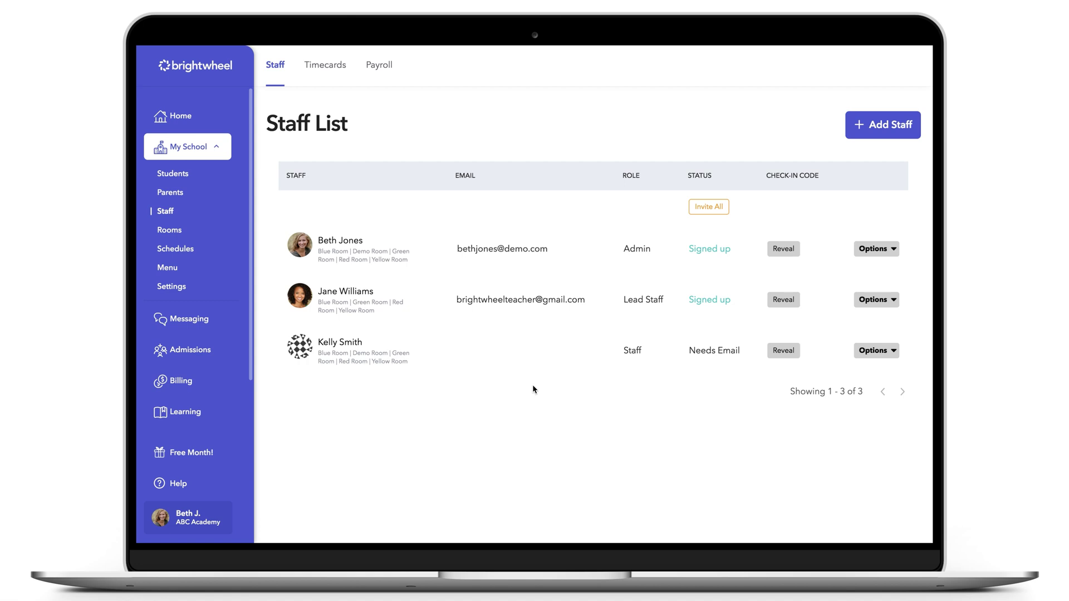
pyautogui.click(883, 357)
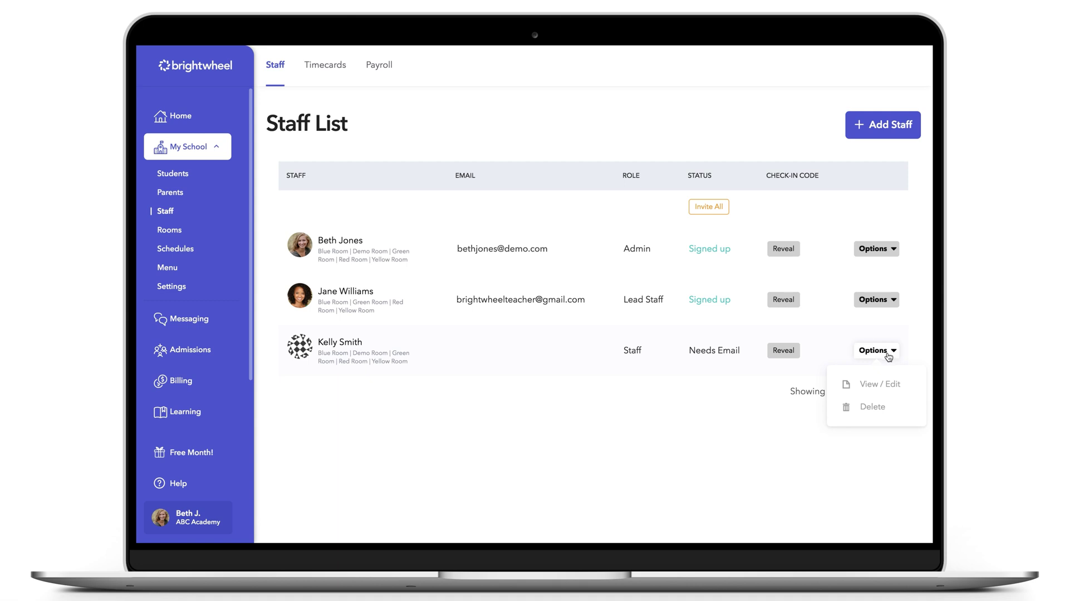
pyautogui.click(885, 387)
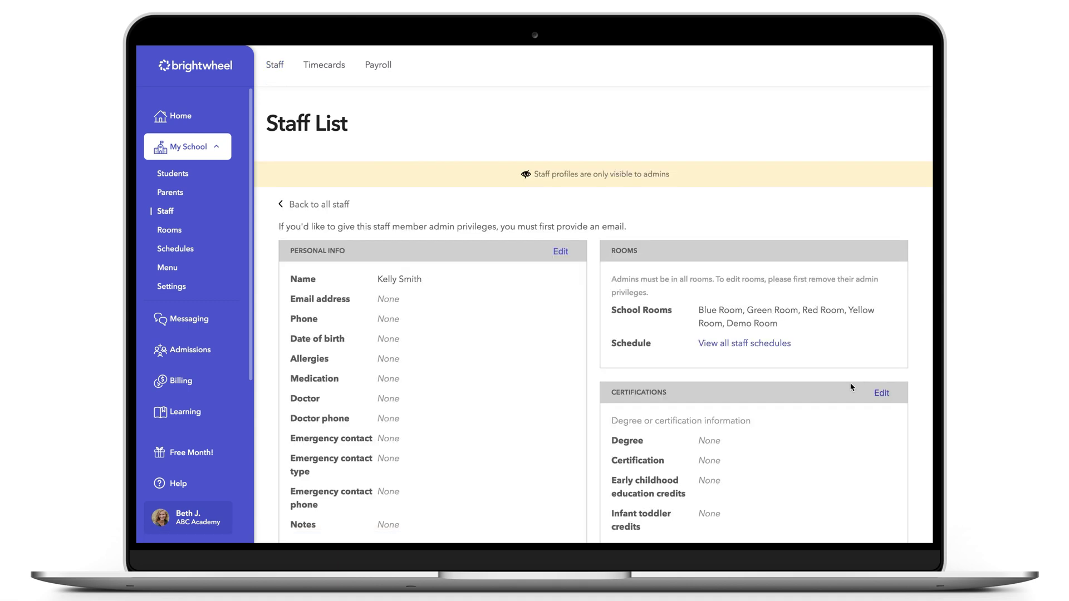
pyautogui.click(561, 251)
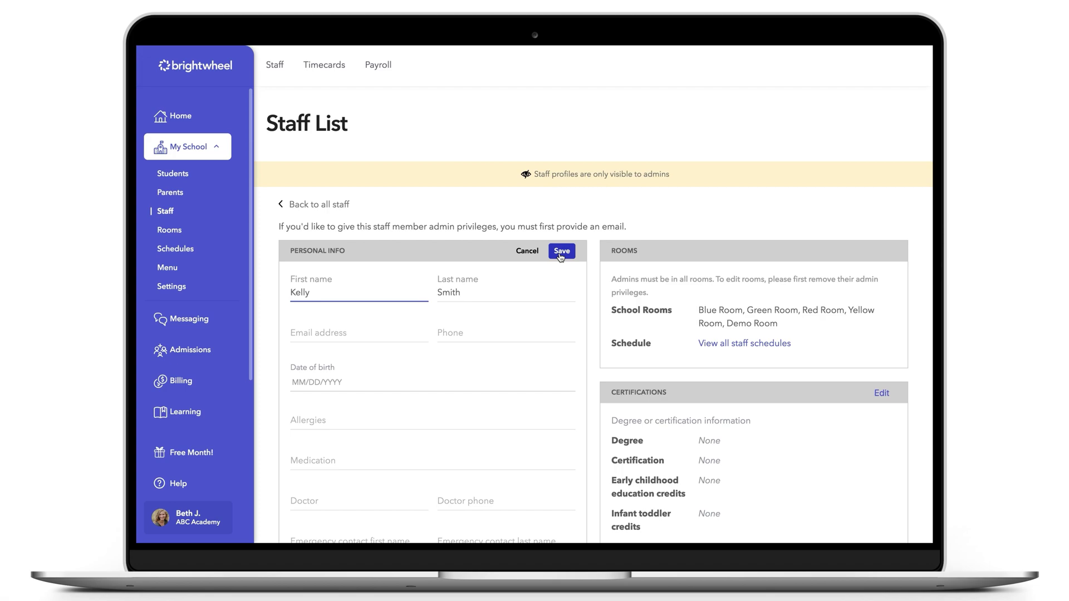
pyautogui.click(401, 332)
pyautogui.write('teacherexample')
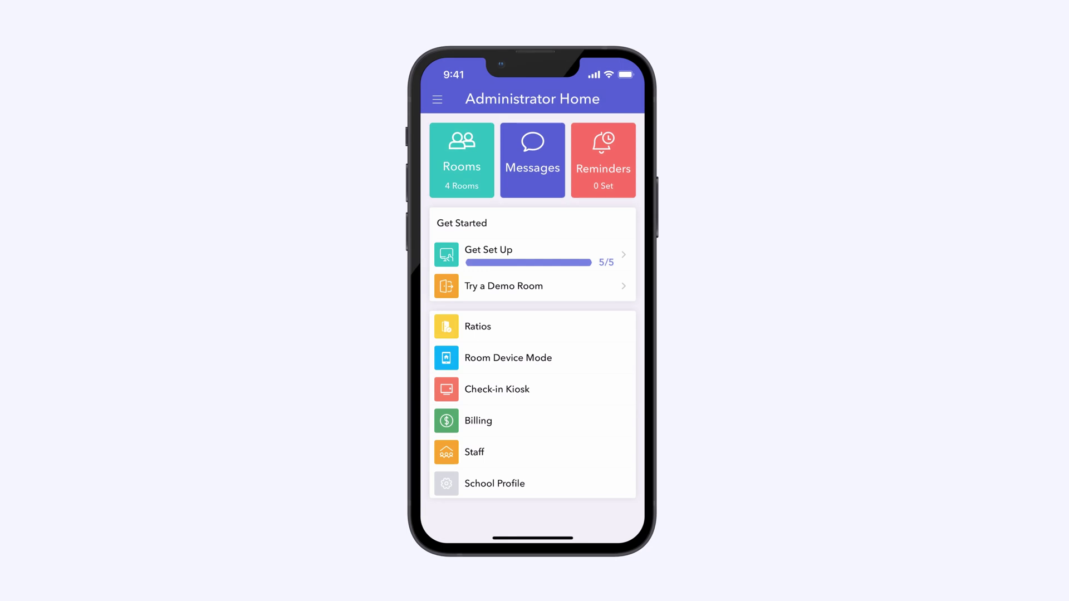
# Step: View the three staff and Add Teacher in the mobile app, then open the web support chat
pyautogui.click(467, 452)
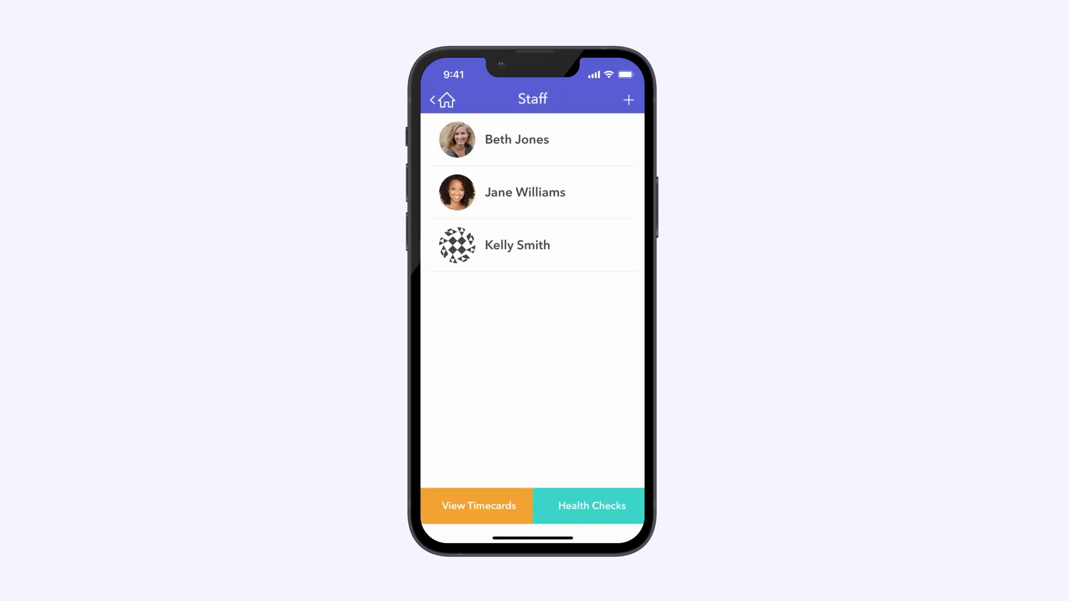
pyautogui.click(628, 100)
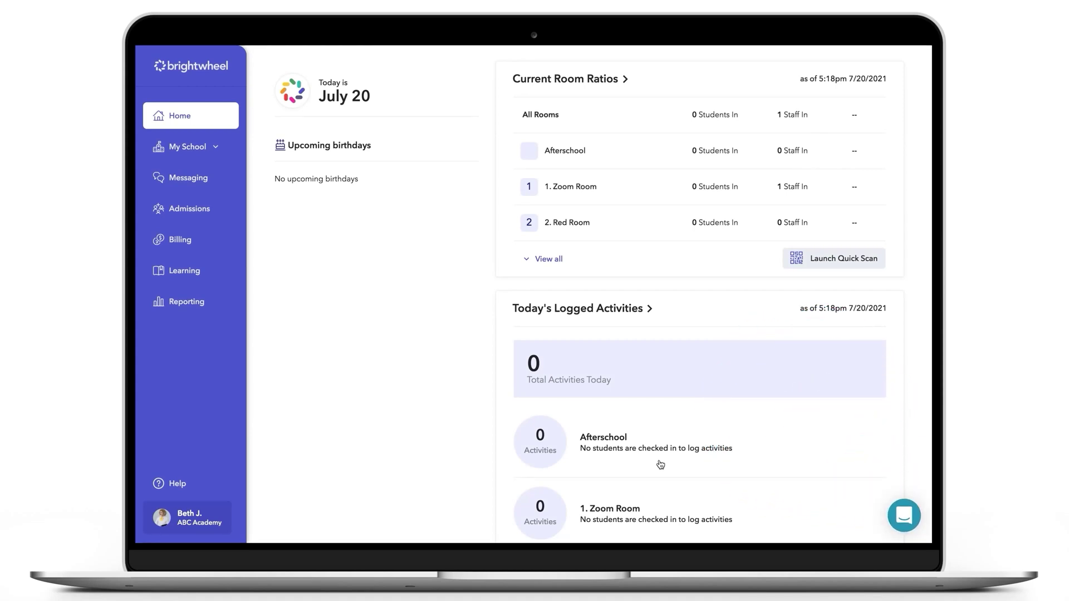
pyautogui.click(892, 523)
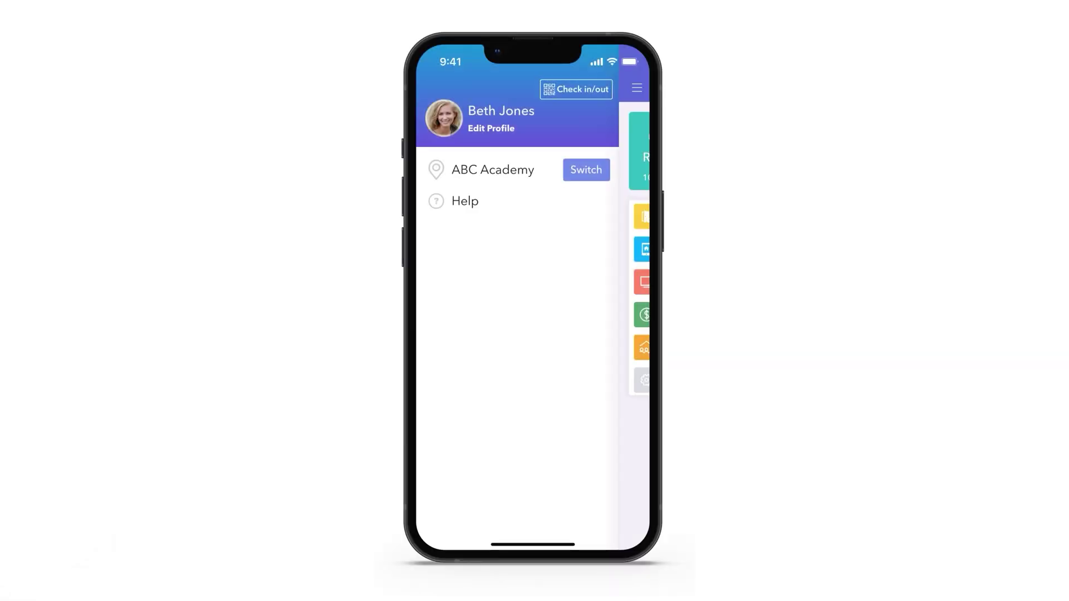
# Step: Choose Help in the mobile side menu, then Send Message to Customer Service
pyautogui.click(462, 201)
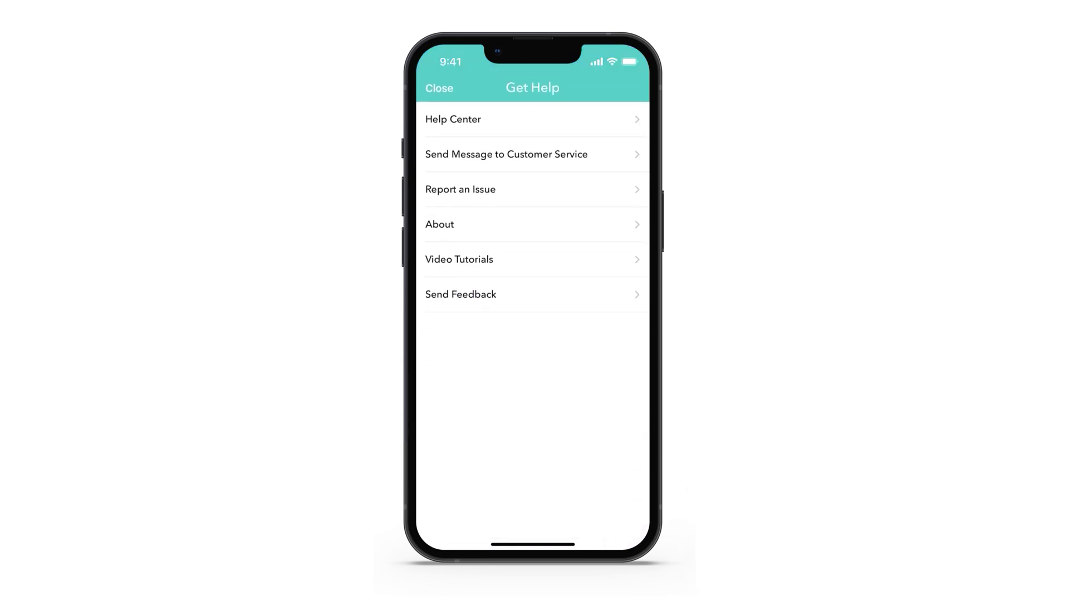
pyautogui.click(488, 155)
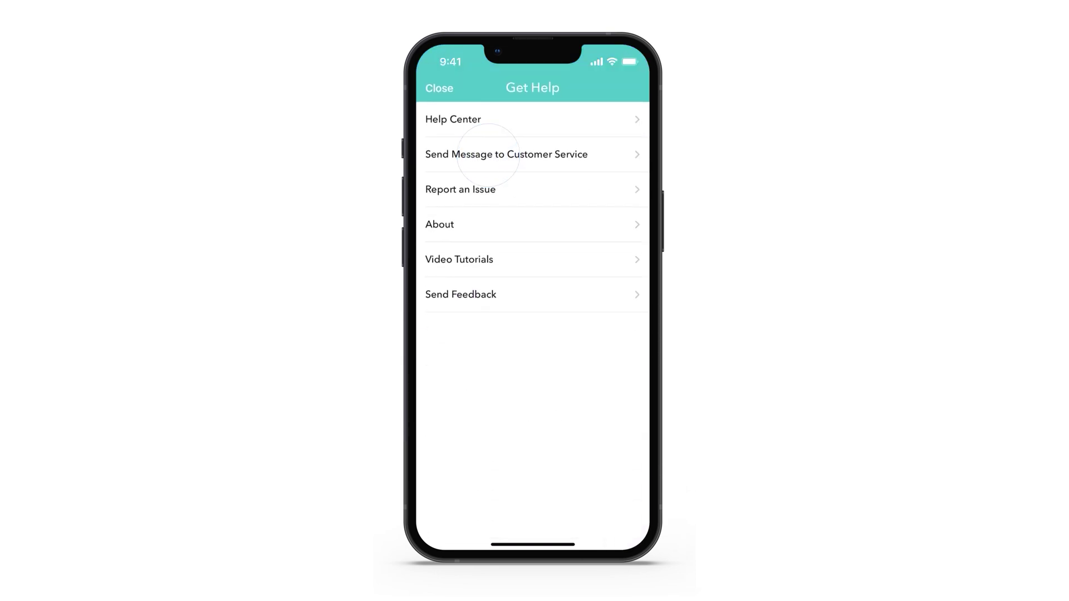